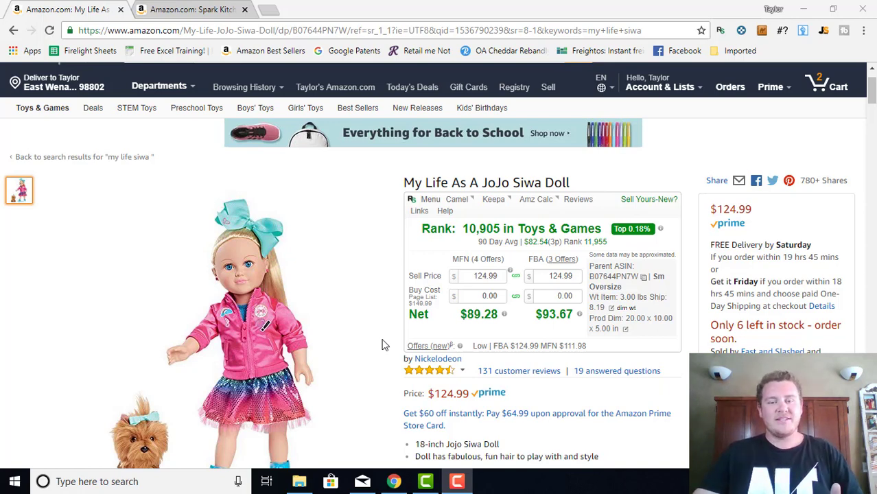
- Show the JoJo Siwa doll's Keepa price history over the entire tracked period
{"action": "scroll", "coordinate": [384, 346], "scroll_direction": "down", "scroll_amount": 1}
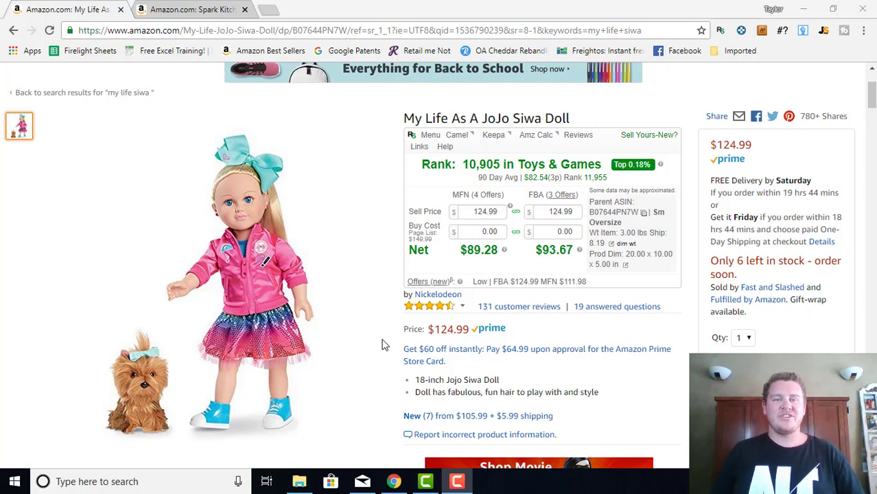
{"action": "scroll", "coordinate": [387, 312], "scroll_direction": "down", "scroll_amount": 1}
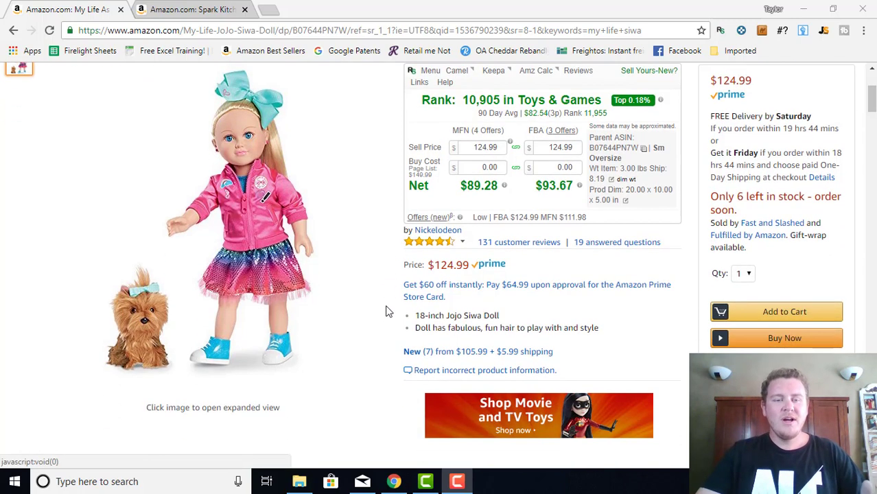
{"action": "scroll", "coordinate": [387, 311], "scroll_direction": "up", "scroll_amount": 1}
{"action": "scroll", "coordinate": [385, 311], "scroll_direction": "down", "scroll_amount": 9}
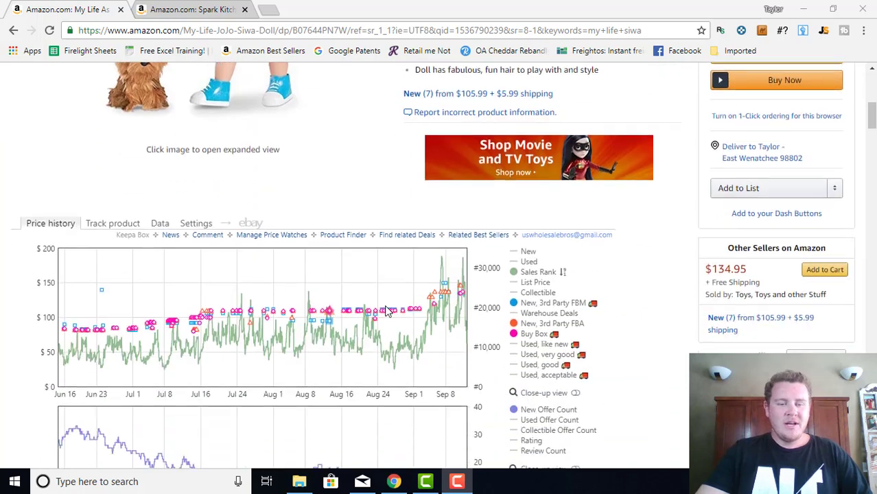
{"action": "scroll", "coordinate": [503, 285], "scroll_direction": "up", "scroll_amount": 2}
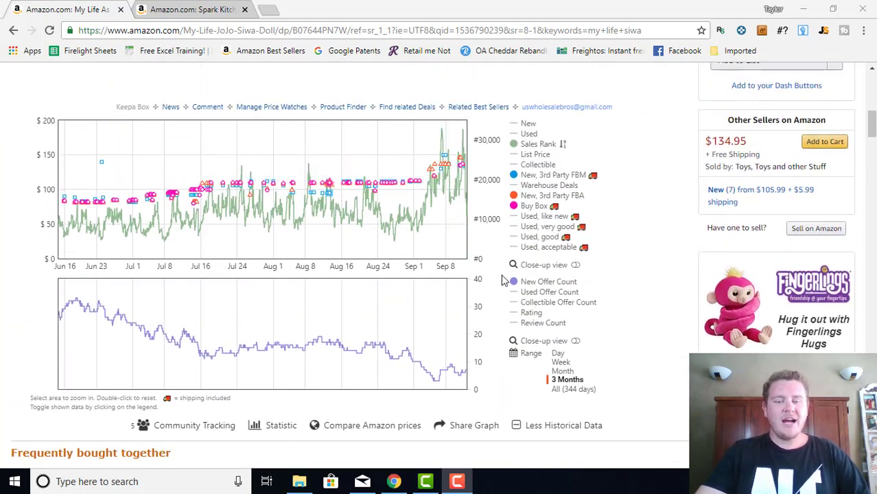
{"action": "left_click", "coordinate": [580, 389]}
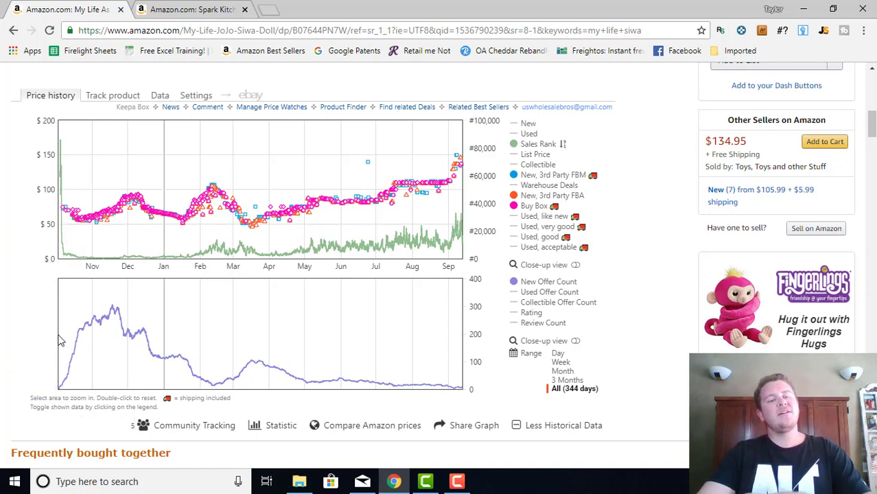
- Zoom the doll's chart to October through December, add the New price series, and narrow it to the first weeks of October
{"action": "left_click_drag", "start_coordinate": [60, 341], "coordinate": [167, 352]}
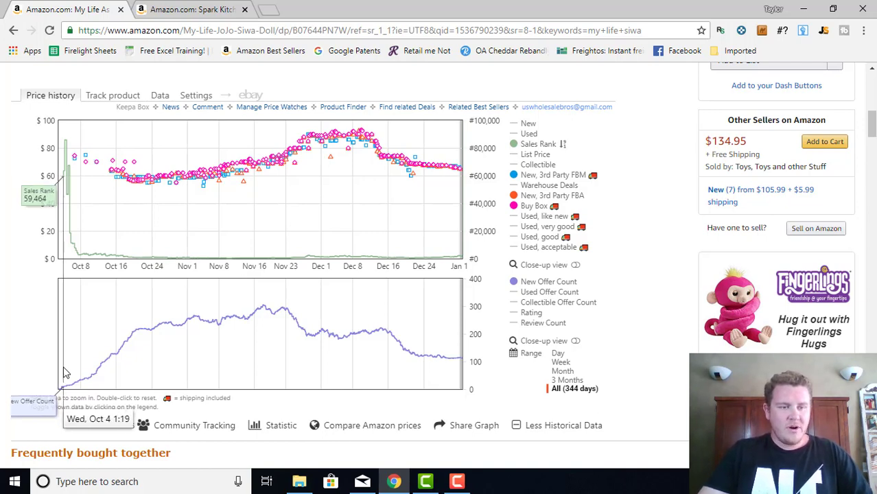
{"action": "left_click", "coordinate": [529, 125]}
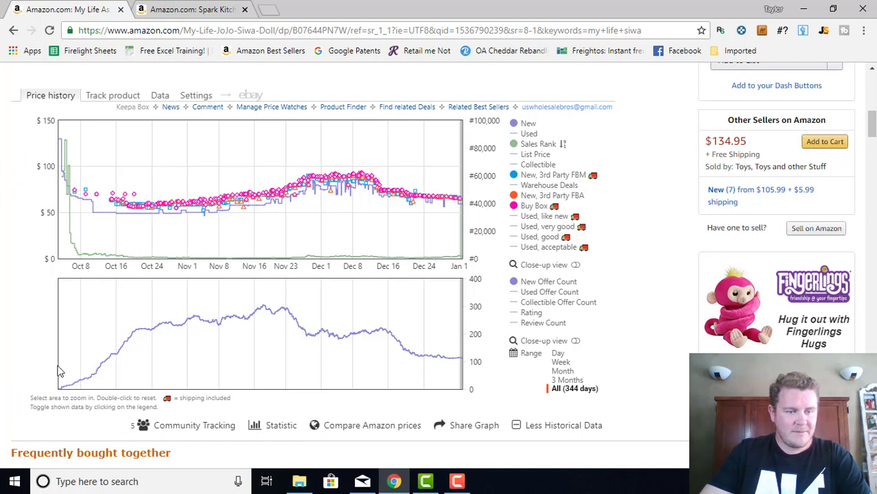
{"action": "left_click_drag", "start_coordinate": [61, 371], "coordinate": [109, 372]}
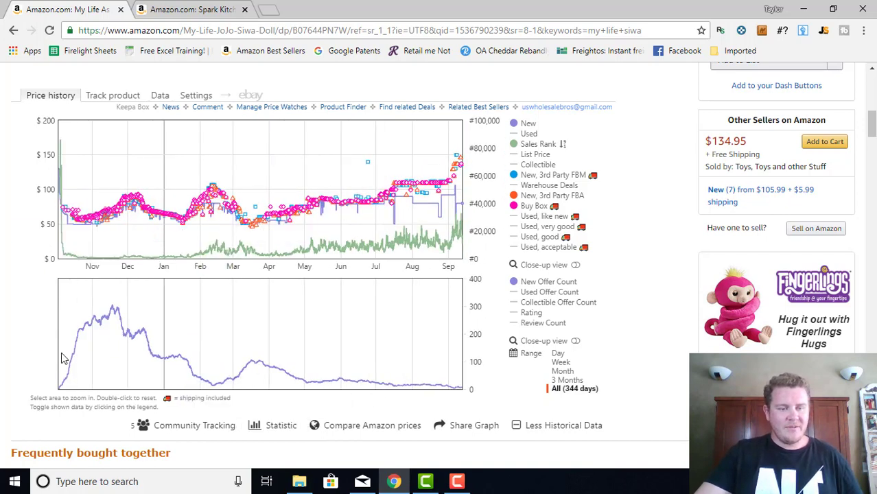
- Examine the doll's October to December history again, then narrow the chart to about October 3 to 20
{"action": "left_click_drag", "start_coordinate": [61, 358], "coordinate": [166, 375]}
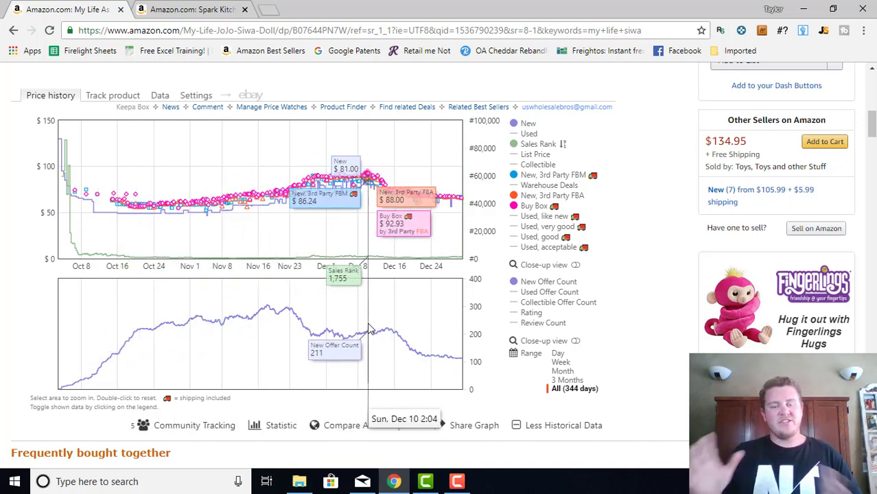
{"action": "left_click", "coordinate": [570, 389]}
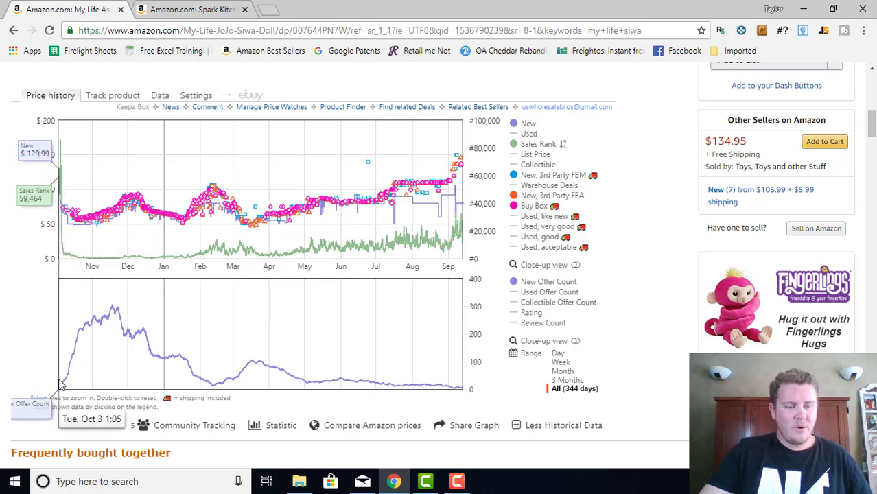
{"action": "left_click_drag", "start_coordinate": [59, 384], "coordinate": [165, 385]}
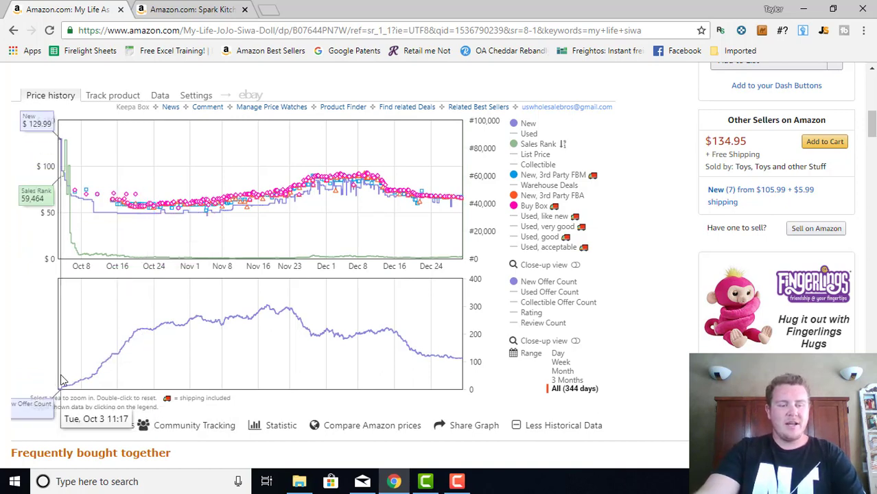
{"action": "left_click_drag", "start_coordinate": [59, 384], "coordinate": [140, 388]}
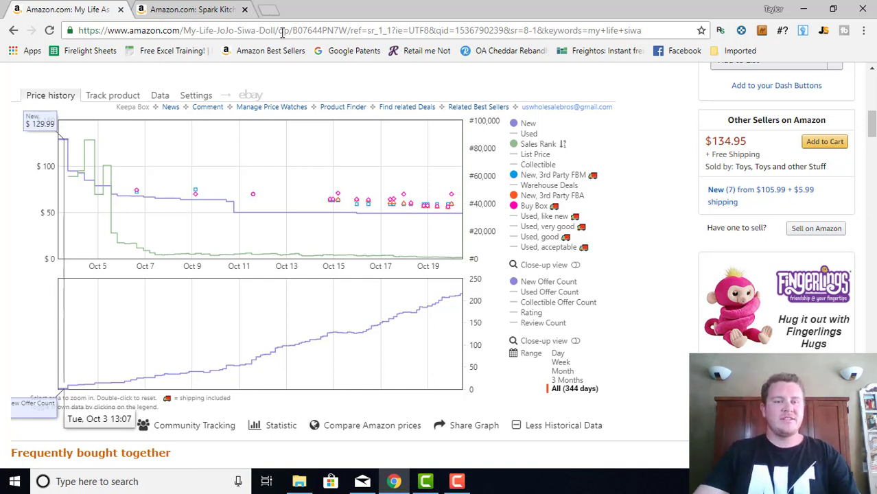
- Search Toys & Games for "luvabella doll"
{"action": "scroll", "coordinate": [238, 169], "scroll_direction": "up", "scroll_amount": 10}
{"action": "double_click", "coordinate": [274, 121]}
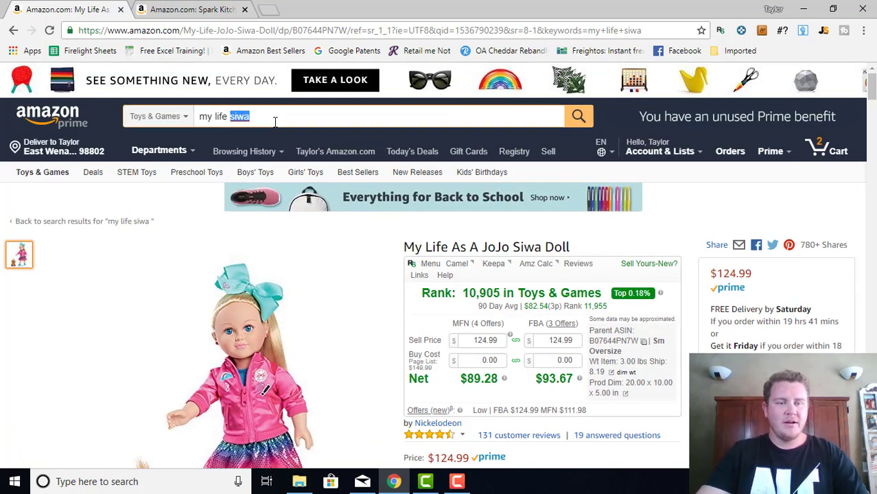
{"action": "left_click", "coordinate": [275, 121]}
{"action": "type", "text": "luva"}
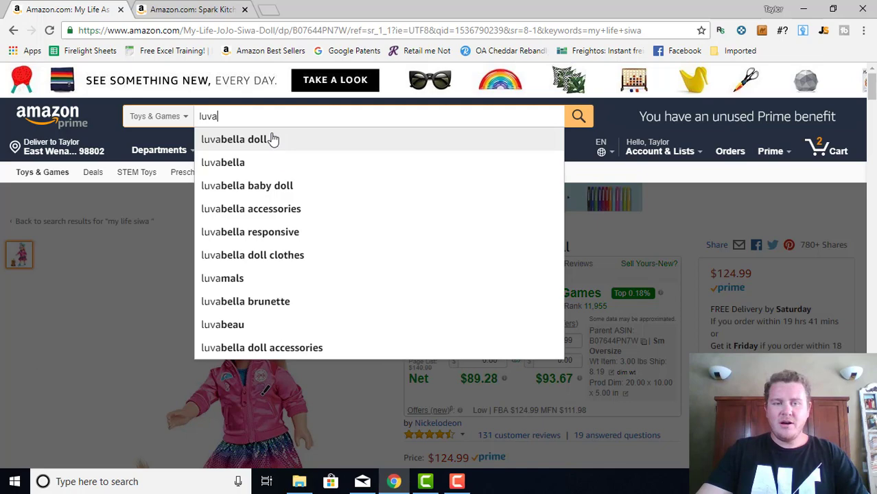
{"action": "left_click", "coordinate": [273, 139]}
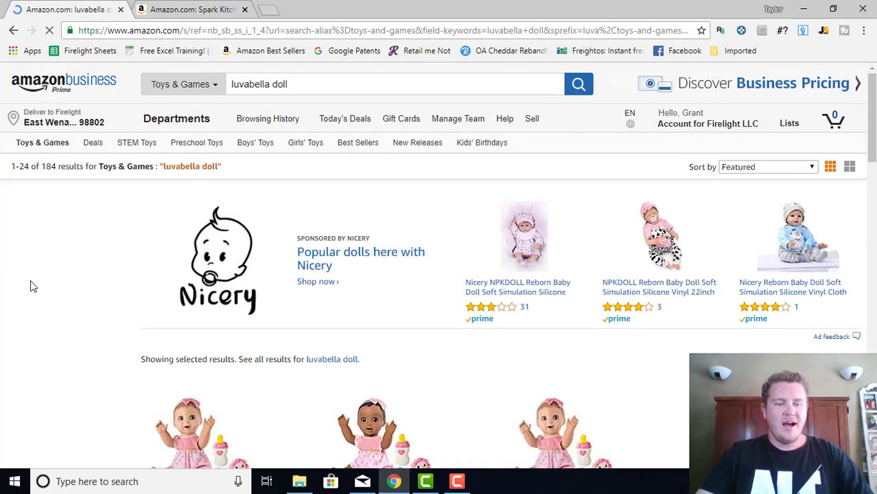
- Open the Luvabella Blonde Hair responsive baby doll listing from the search results and review its product details
{"action": "scroll", "coordinate": [31, 287], "scroll_direction": "down", "scroll_amount": 4}
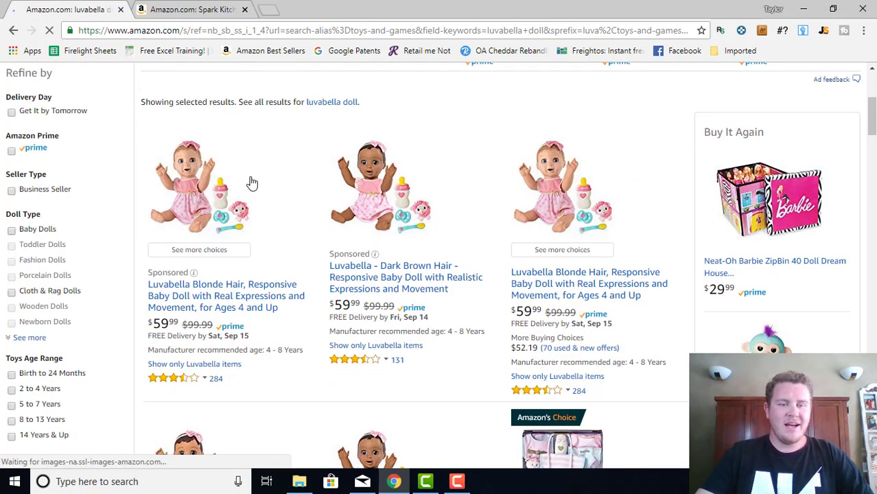
{"action": "left_click", "coordinate": [192, 186]}
{"action": "scroll", "coordinate": [247, 244], "scroll_direction": "down", "scroll_amount": 3}
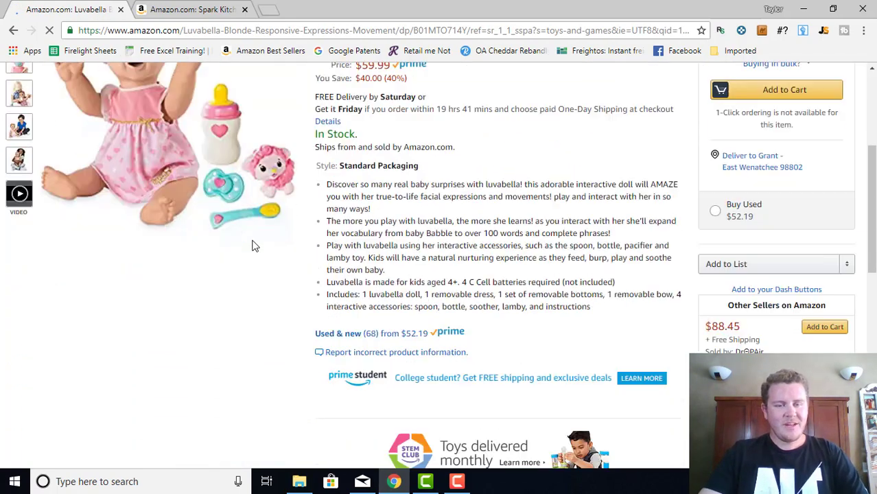
{"action": "scroll", "coordinate": [257, 242], "scroll_direction": "up", "scroll_amount": 3}
{"action": "scroll", "coordinate": [379, 300], "scroll_direction": "down", "scroll_amount": 1}
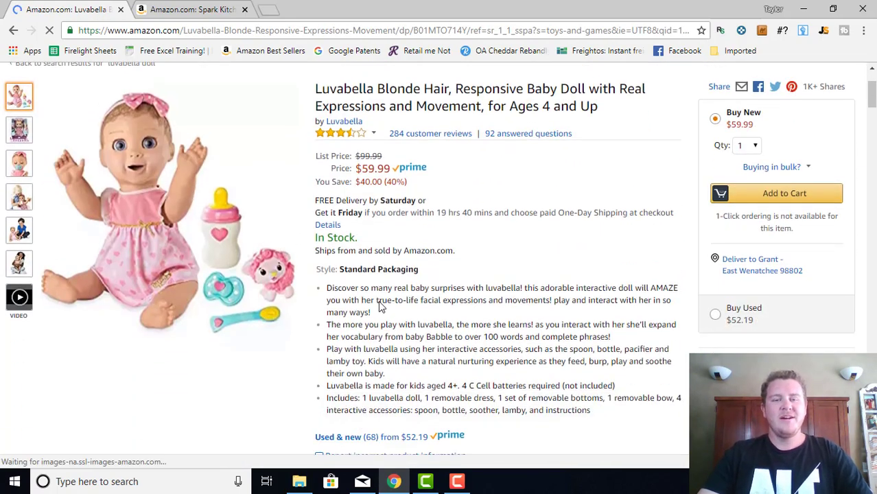
- Show the Luvabella doll's Keepa price history over the entire tracked period
{"action": "scroll", "coordinate": [379, 305], "scroll_direction": "down", "scroll_amount": 5}
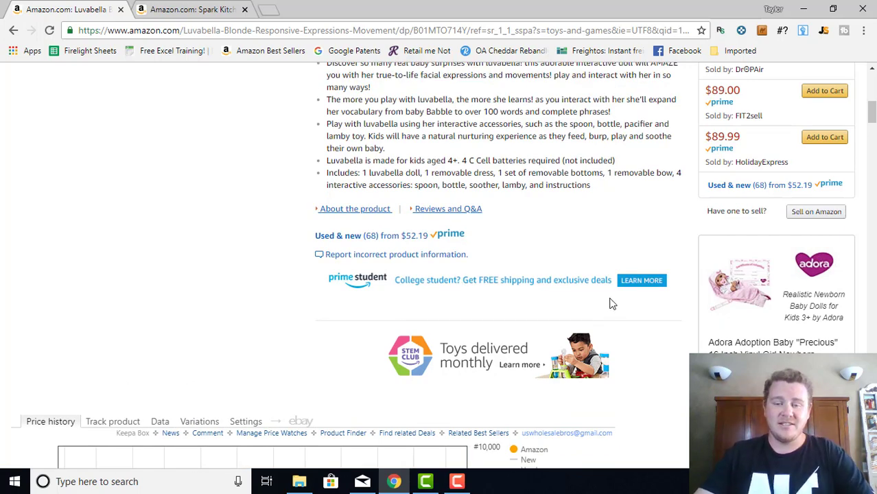
{"action": "scroll", "coordinate": [613, 304], "scroll_direction": "down", "scroll_amount": 6}
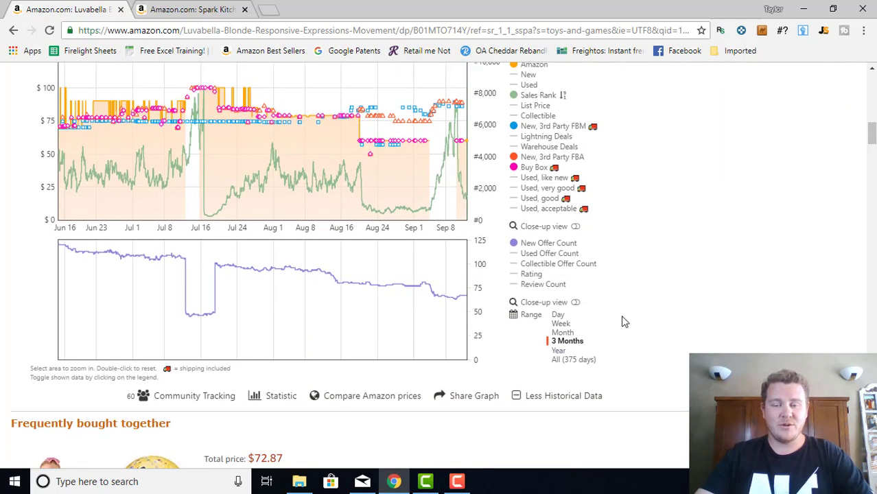
{"action": "left_click", "coordinate": [567, 359]}
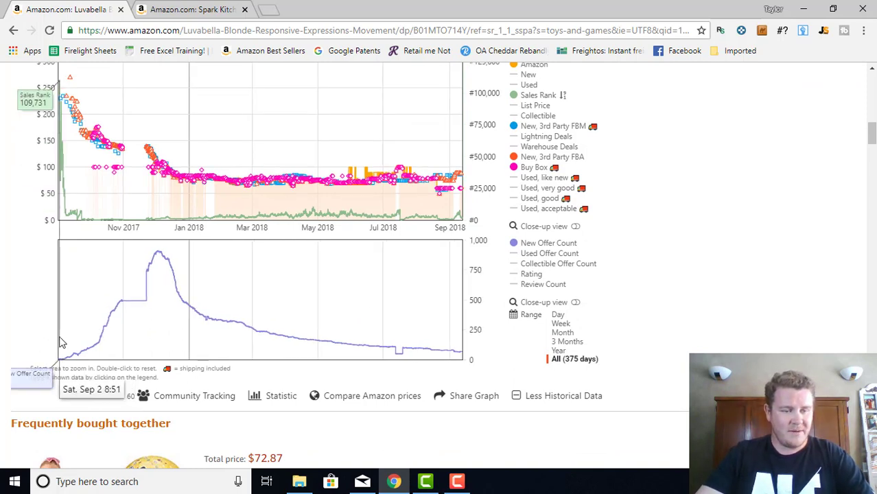
- Zoom the Luvabella chart to September through mid-December, add the New price series, and narrow it to about September 2 to 20
{"action": "left_click_drag", "start_coordinate": [59, 343], "coordinate": [173, 342]}
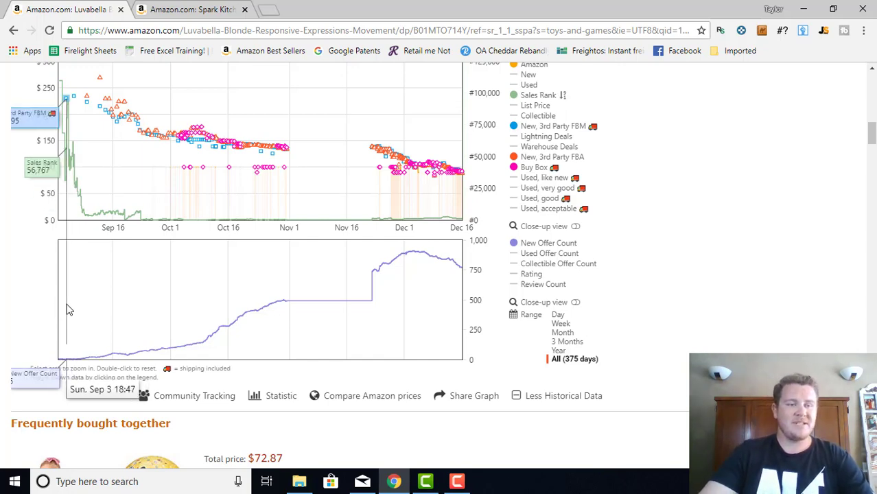
{"action": "left_click", "coordinate": [535, 75]}
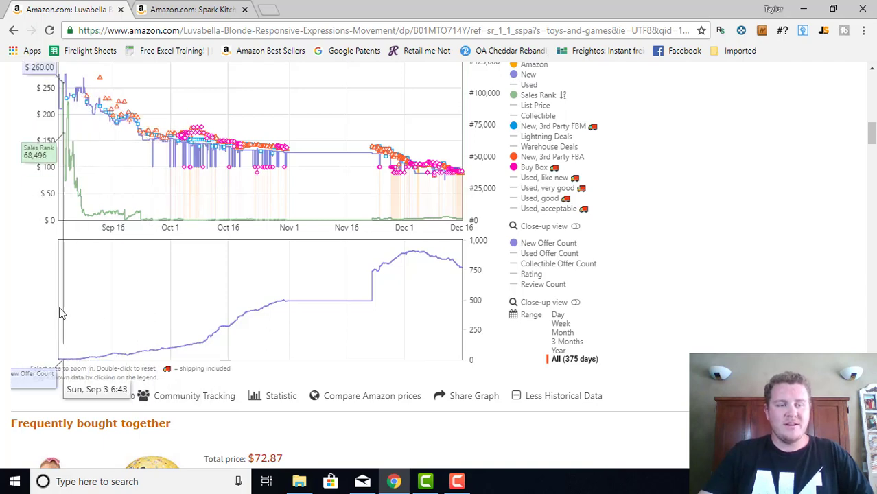
{"action": "left_click_drag", "start_coordinate": [61, 313], "coordinate": [134, 315]}
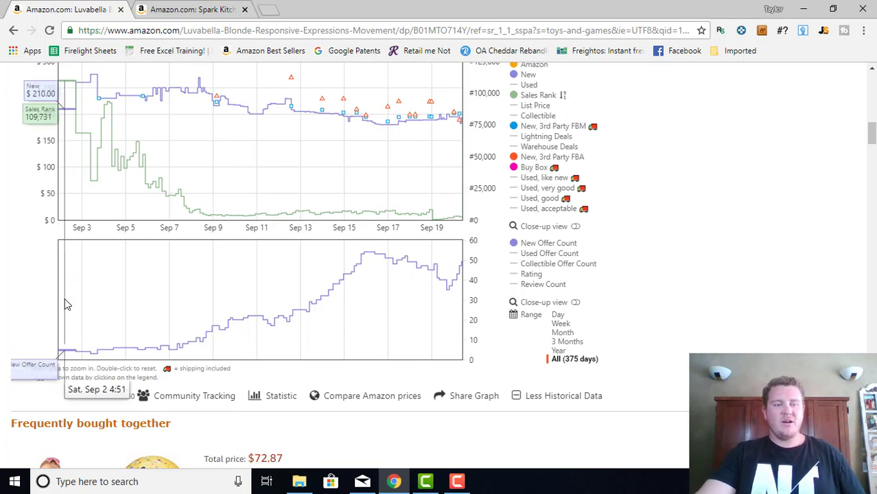
- Zoom the Luvabella chart to September through December, then restore the full range and zoom to September through early November
{"action": "scroll", "coordinate": [66, 304], "scroll_direction": "up", "scroll_amount": 1}
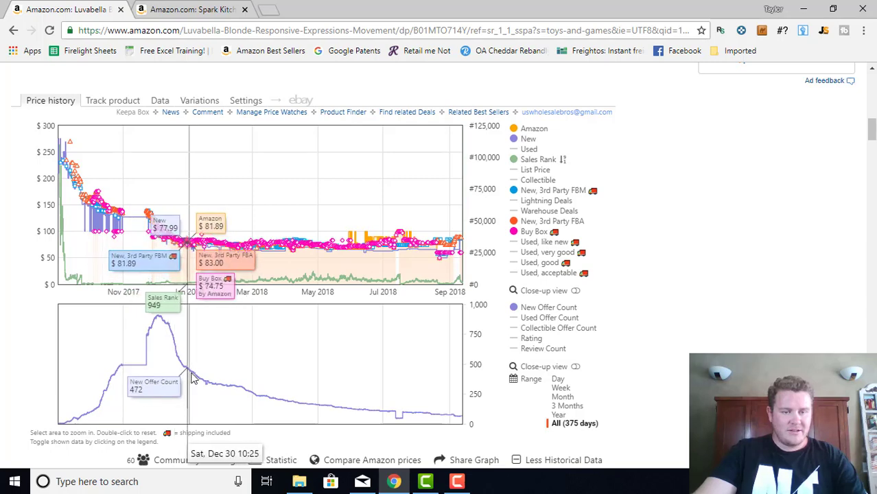
{"action": "left_click_drag", "start_coordinate": [190, 378], "coordinate": [43, 393]}
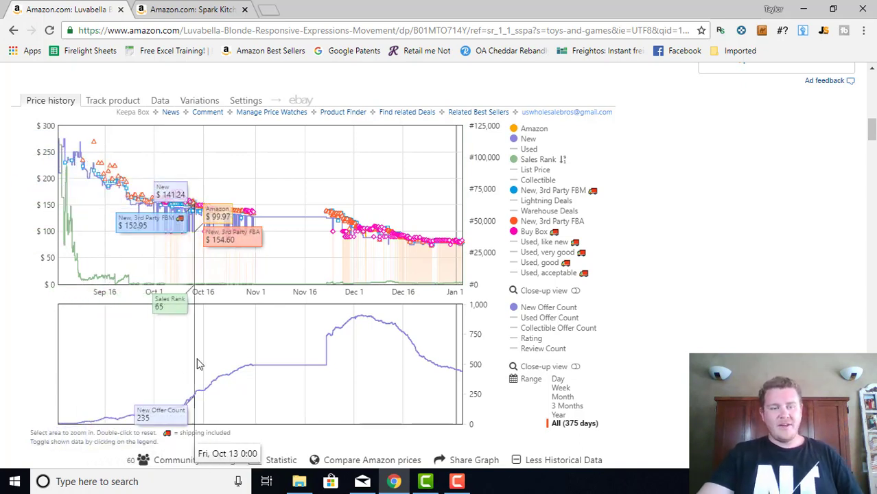
{"action": "left_click", "coordinate": [564, 427]}
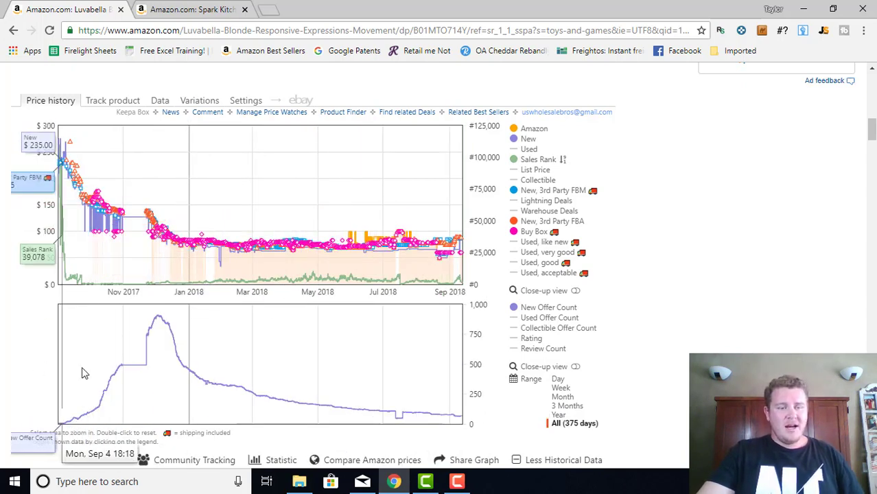
{"action": "left_click_drag", "start_coordinate": [62, 374], "coordinate": [131, 374]}
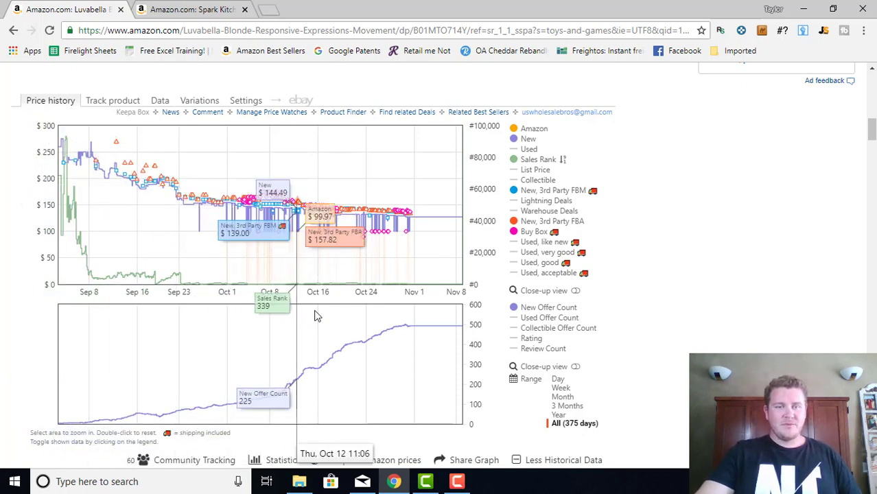
- Switch to the Spark Kitchen Sink listing and set its buy cost to 14.95 in the profit calculator
{"action": "left_click", "coordinate": [188, 9]}
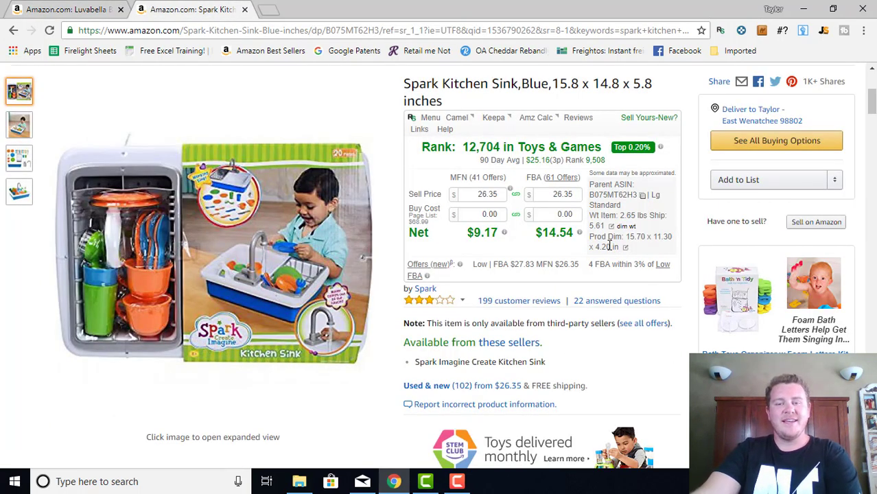
{"action": "left_click", "coordinate": [564, 215]}
{"action": "type", "text": "14.95"}
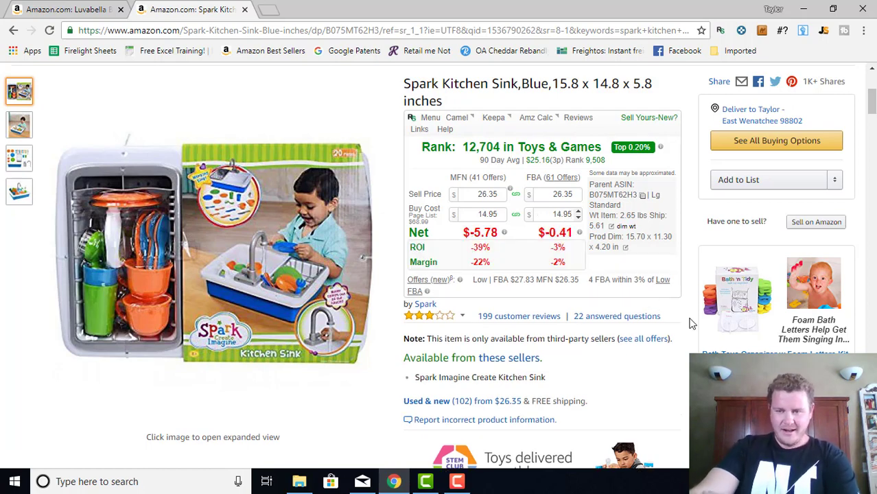
- Show the Spark Kitchen Sink's Keepa price history over the entire tracked period
{"action": "scroll", "coordinate": [686, 319], "scroll_direction": "down", "scroll_amount": 3}
{"action": "scroll", "coordinate": [683, 317], "scroll_direction": "down", "scroll_amount": 3}
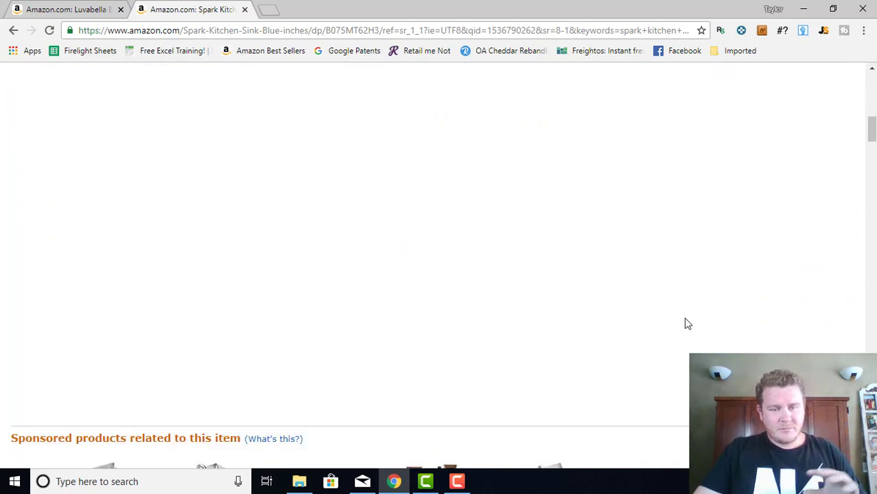
{"action": "left_click", "coordinate": [564, 374]}
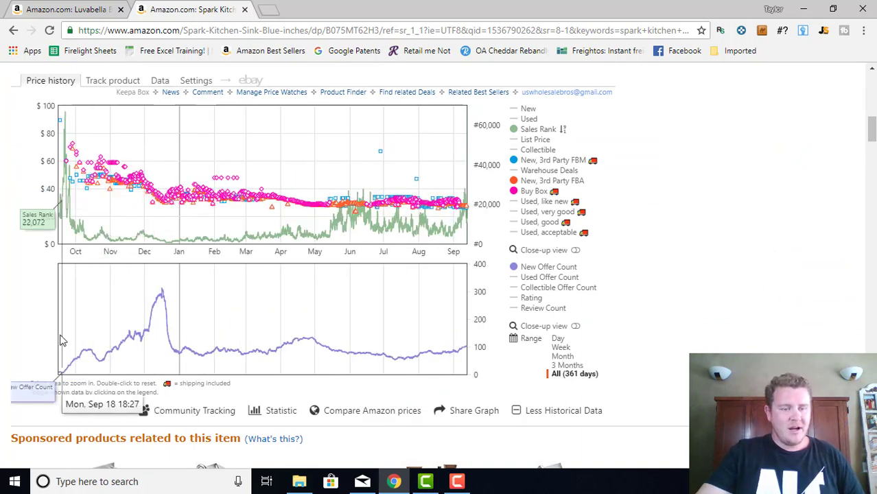
- Zoom the kitchen sink chart to mid-September through early December, then restore the full range and zoom through the end of December
{"action": "left_click_drag", "start_coordinate": [68, 340], "coordinate": [152, 335]}
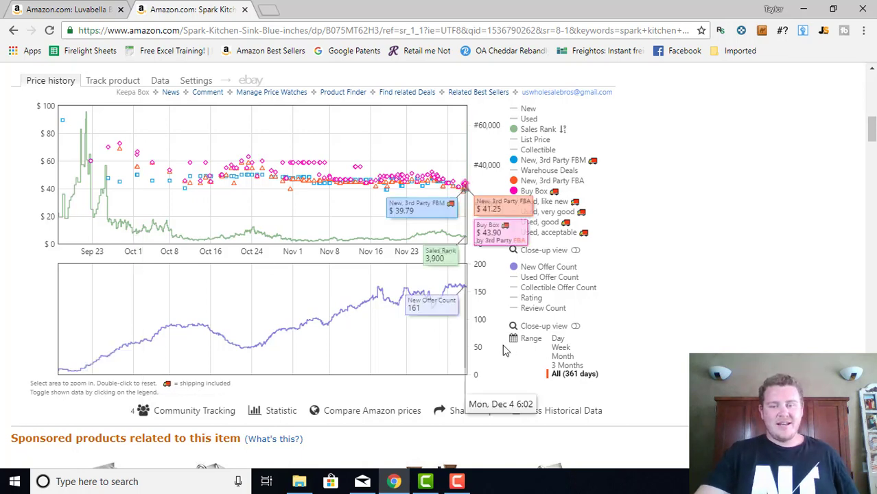
{"action": "left_click", "coordinate": [558, 374]}
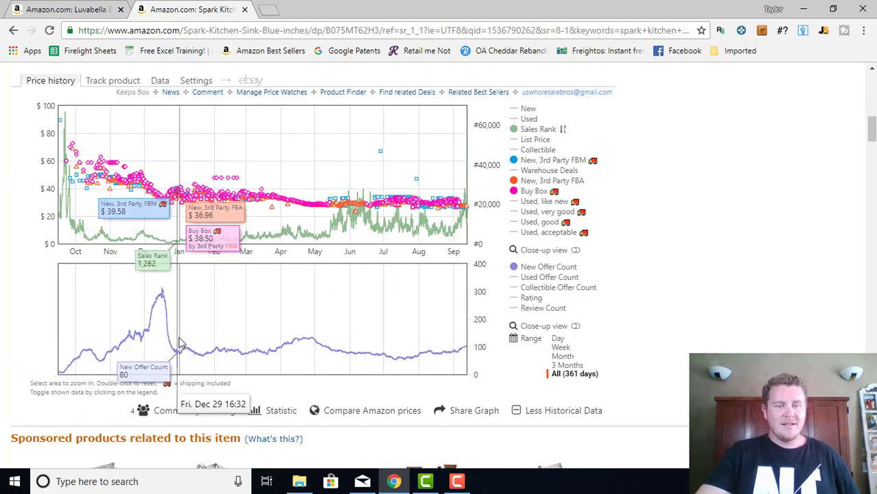
{"action": "left_click_drag", "start_coordinate": [180, 347], "coordinate": [171, 369]}
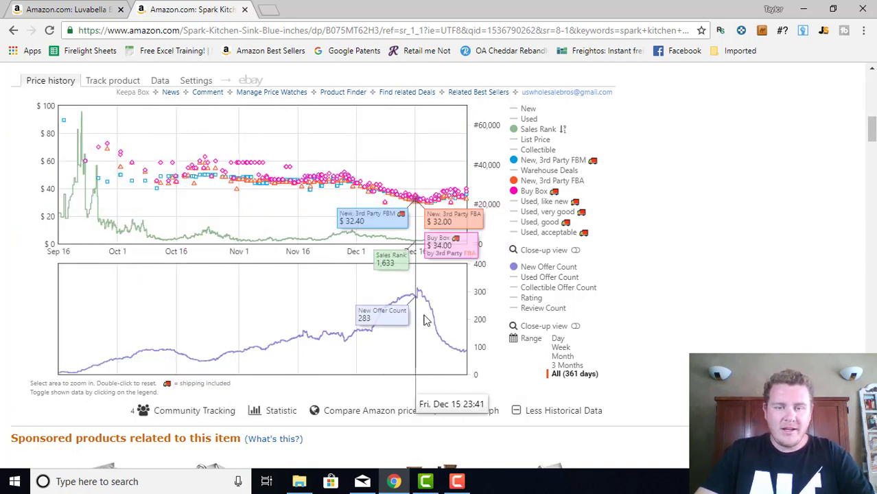